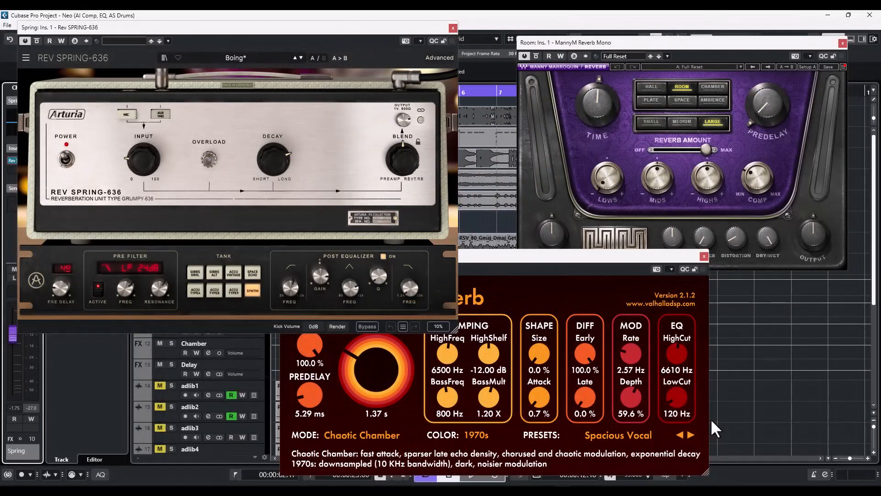
Play the mix and compare it with the LV group's sends bypassed and active, closing the Spring reverb window
{"action": "key", "text": "space"}
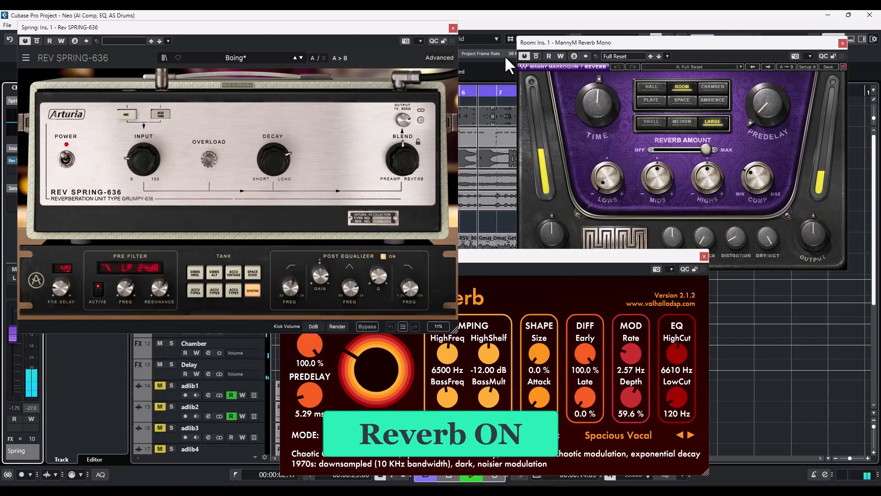
{"action": "left_click", "coordinate": [454, 27]}
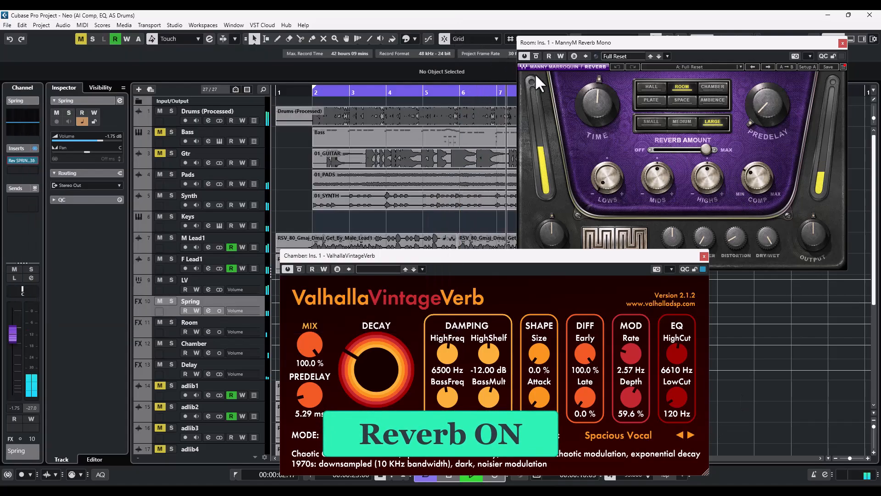
{"action": "left_click", "coordinate": [165, 290]}
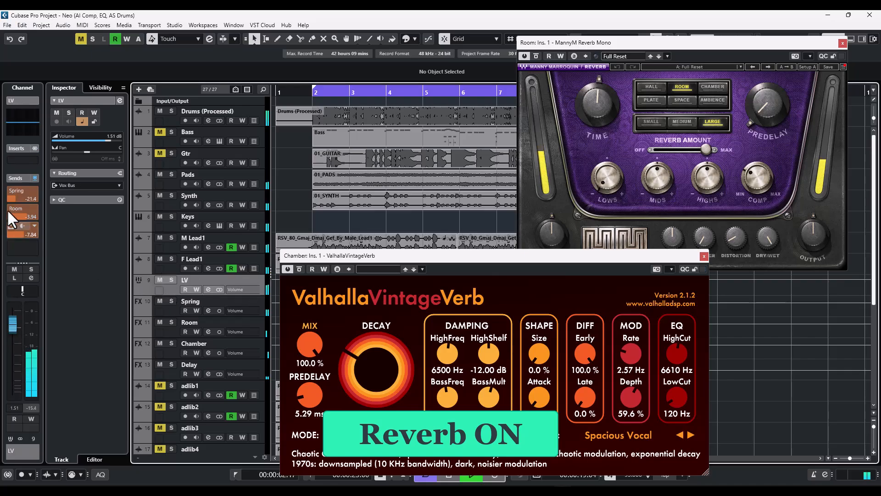
{"action": "left_click", "coordinate": [35, 178]}
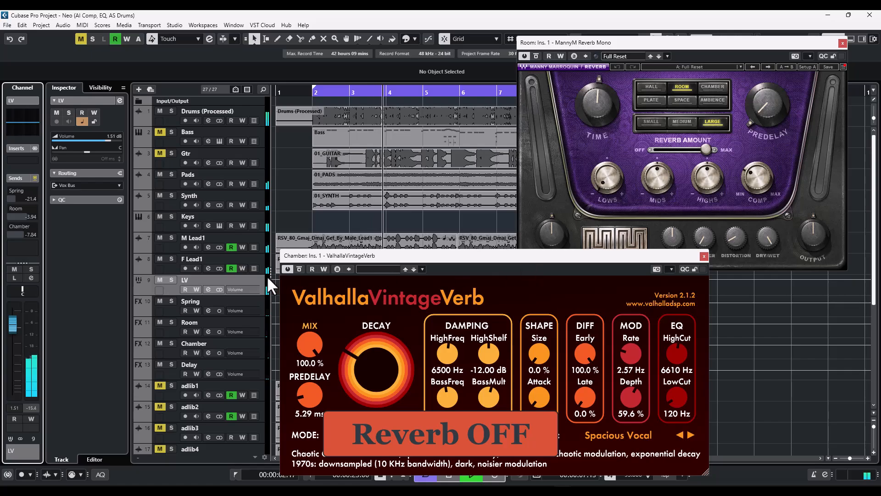
{"action": "left_click", "coordinate": [33, 177]}
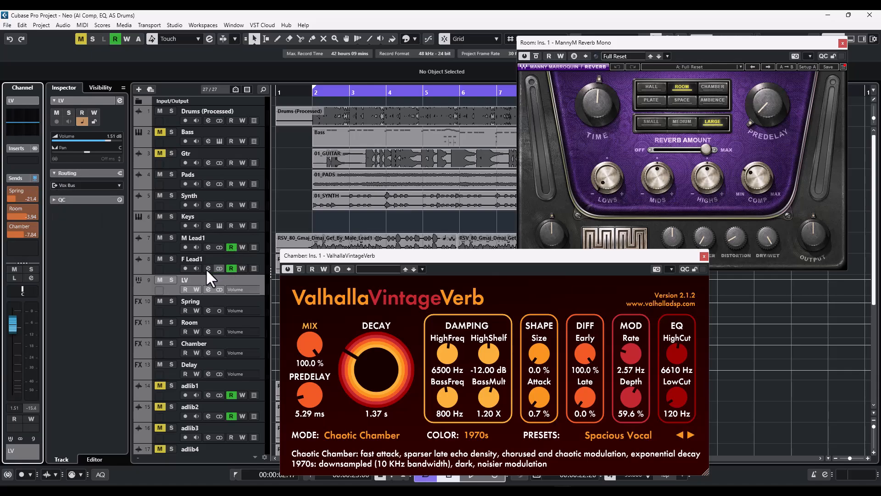
Open the Spring FX track's Rev SPRING-636 plugin in clear view and close the MannyM Reverb and ValhallaVintageVerb windows
{"action": "left_click", "coordinate": [163, 305]}
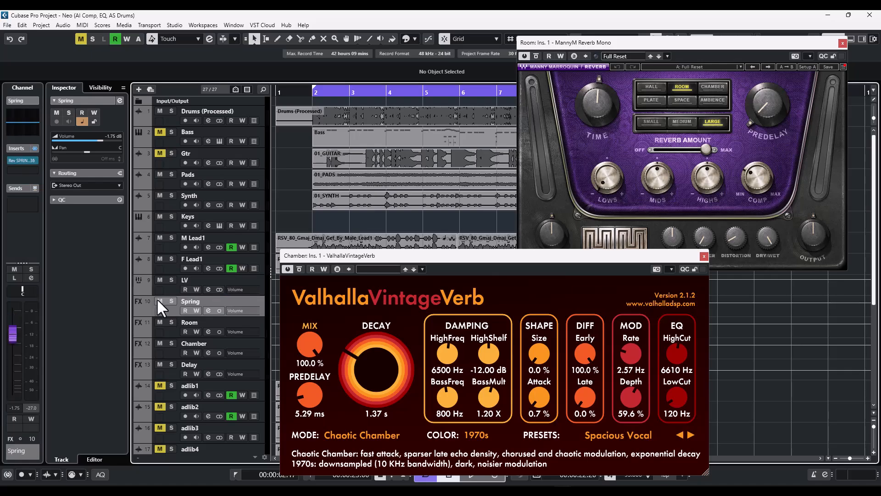
{"action": "left_click", "coordinate": [20, 162]}
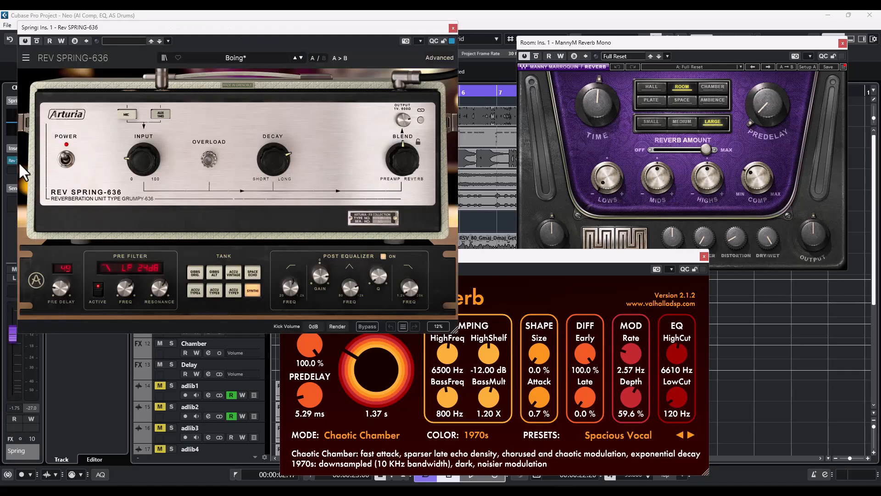
{"action": "mouse_move", "coordinate": [290, 36]}
{"action": "left_mouse_down"}
{"action": "mouse_move", "coordinate": [346, 41]}
{"action": "mouse_move", "coordinate": [490, 135]}
{"action": "left_mouse_up"}
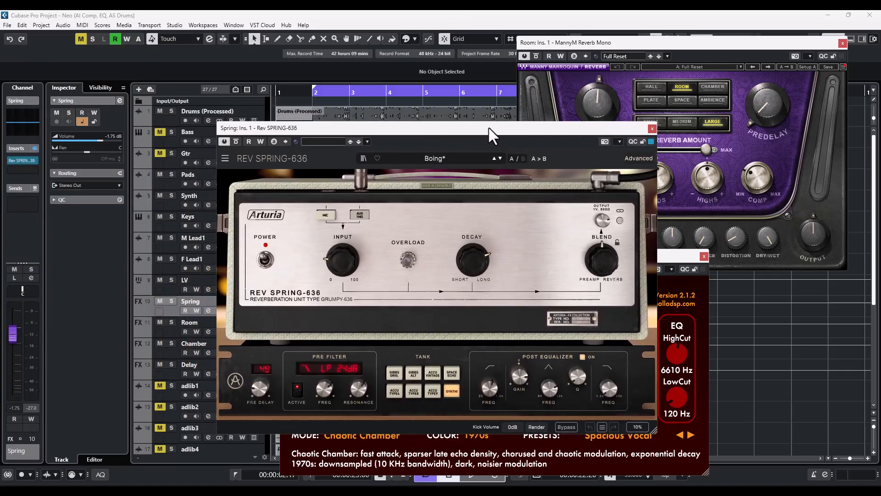
{"action": "left_click", "coordinate": [843, 43]}
{"action": "left_click", "coordinate": [703, 256]}
{"action": "left_click", "coordinate": [704, 257]}
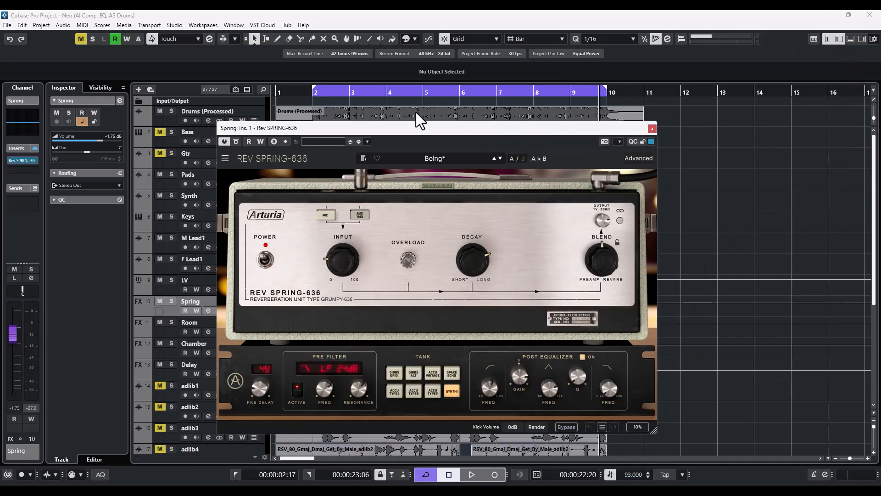
{"action": "left_click_drag", "start_coordinate": [458, 131], "coordinate": [491, 98]}
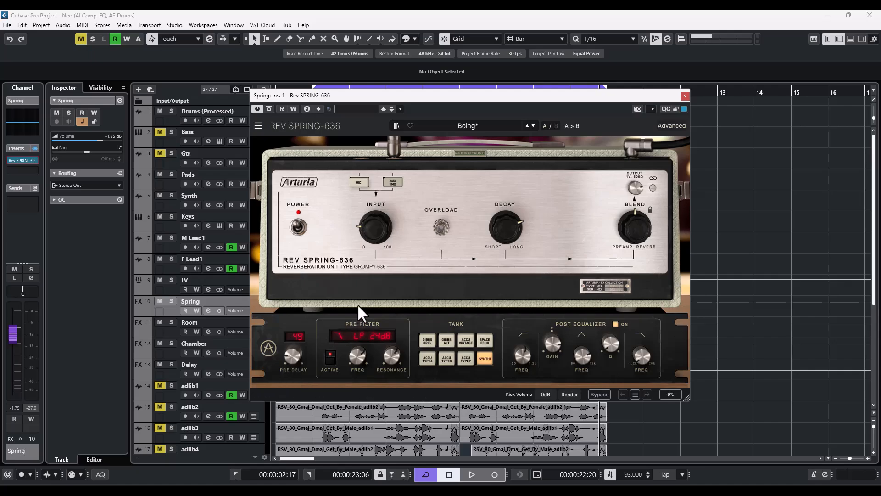
{"action": "left_click_drag", "start_coordinate": [476, 94], "coordinate": [466, 86]}
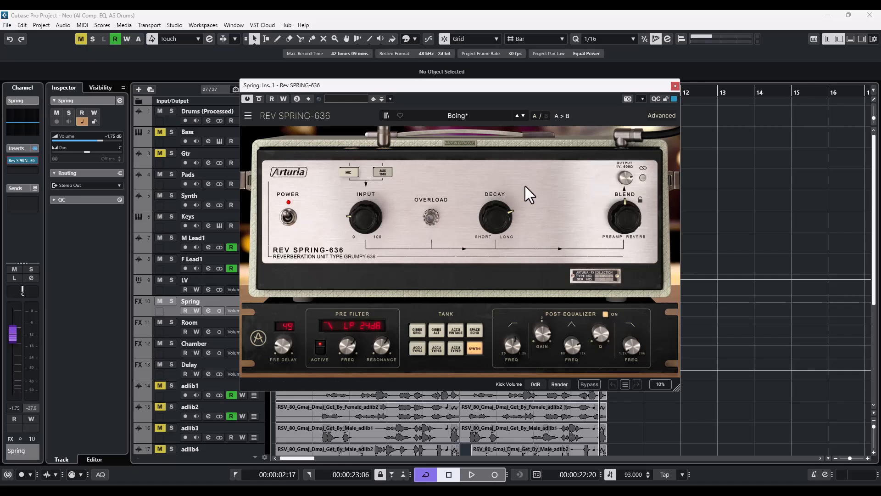
Solo the LV group, switch off its Room and Chamber sends, and unsolo the Delay FX track
{"action": "left_click", "coordinate": [165, 291]}
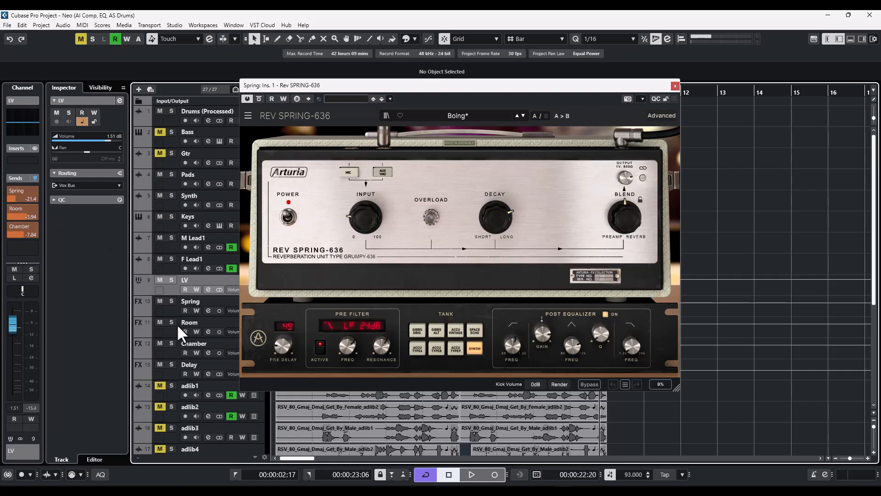
{"action": "left_click", "coordinate": [172, 279]}
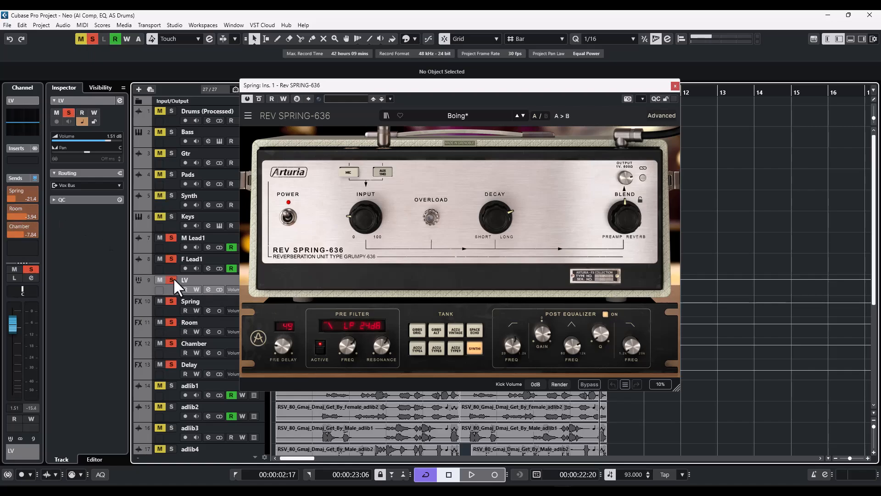
{"action": "left_click", "coordinate": [10, 208]}
{"action": "left_click", "coordinate": [10, 224]}
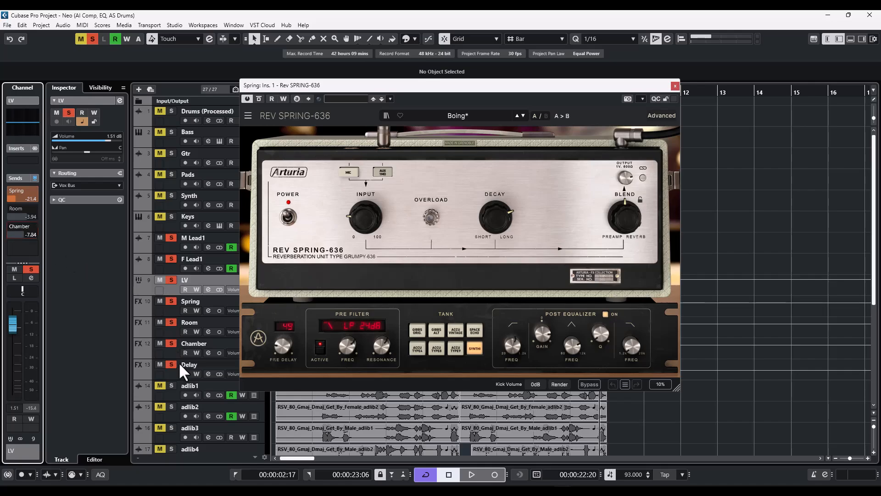
{"action": "left_click", "coordinate": [171, 364]}
Play the soloed vocals, compare them with the Spring send off and on, and close the Spring reverb window
{"action": "key", "text": "space"}
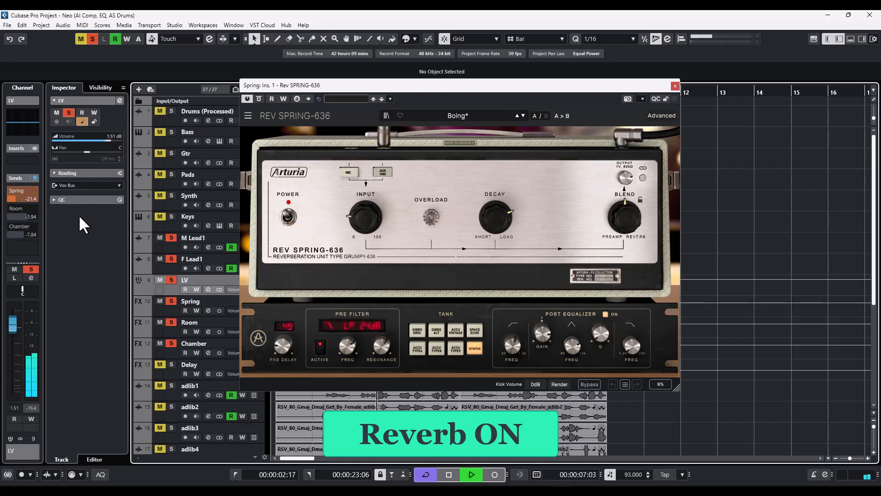
{"action": "mouse_move", "coordinate": [12, 190]}
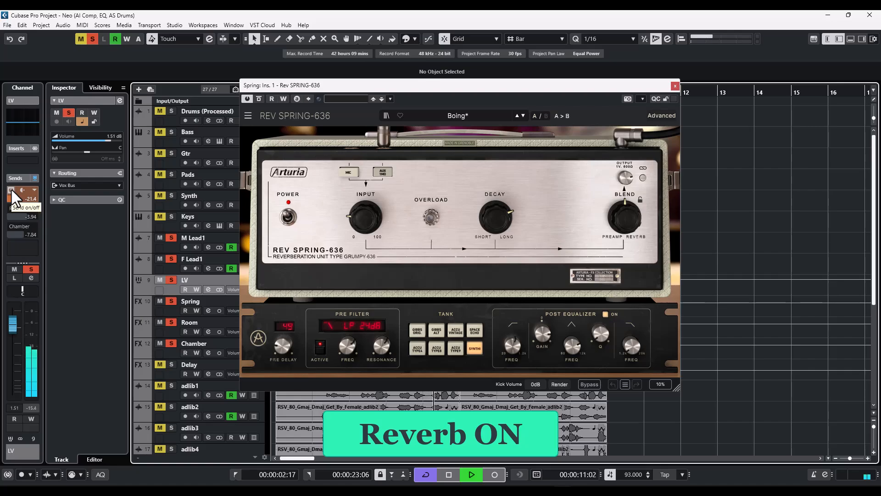
{"action": "left_click", "coordinate": [10, 188]}
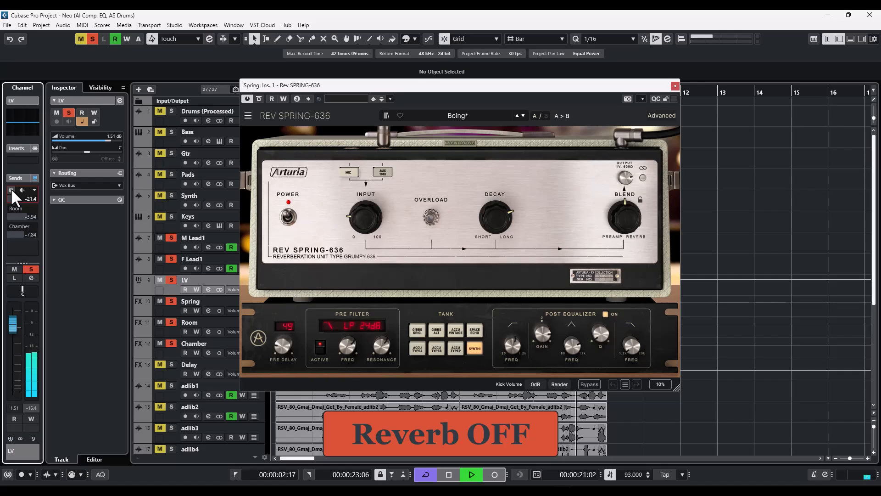
{"action": "left_click", "coordinate": [10, 188]}
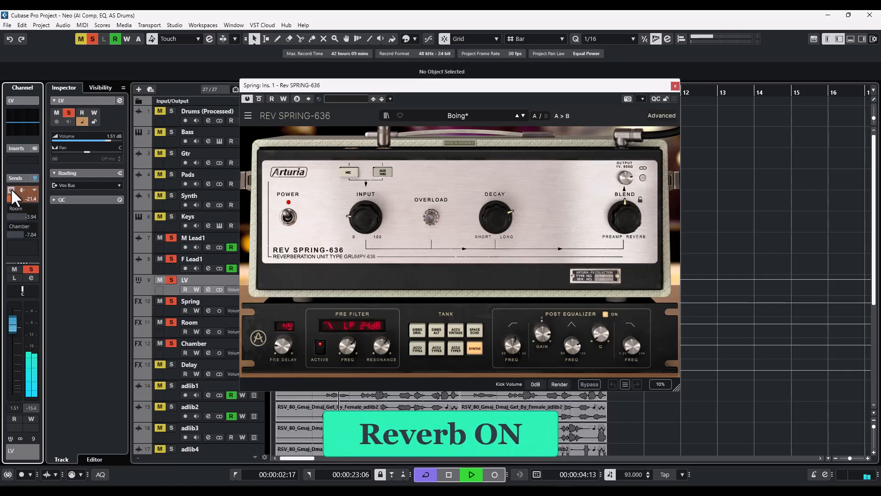
{"action": "left_click", "coordinate": [674, 85]}
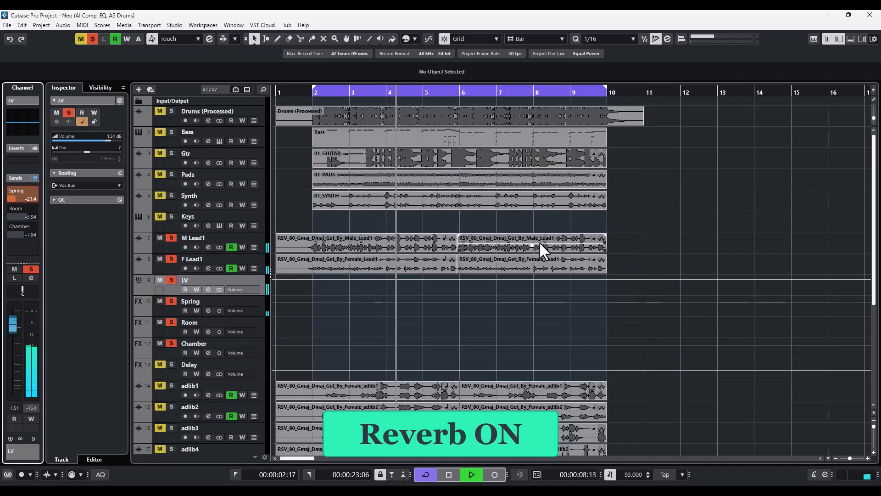
{"action": "key", "text": "space"}
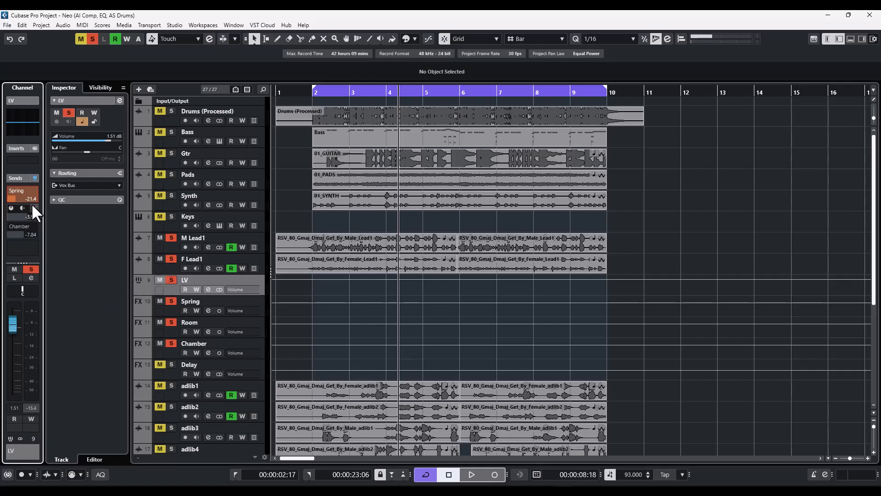
Activate only the Room send on the LV group and compare the vocals with it on and off during playback
{"action": "left_click", "coordinate": [11, 208]}
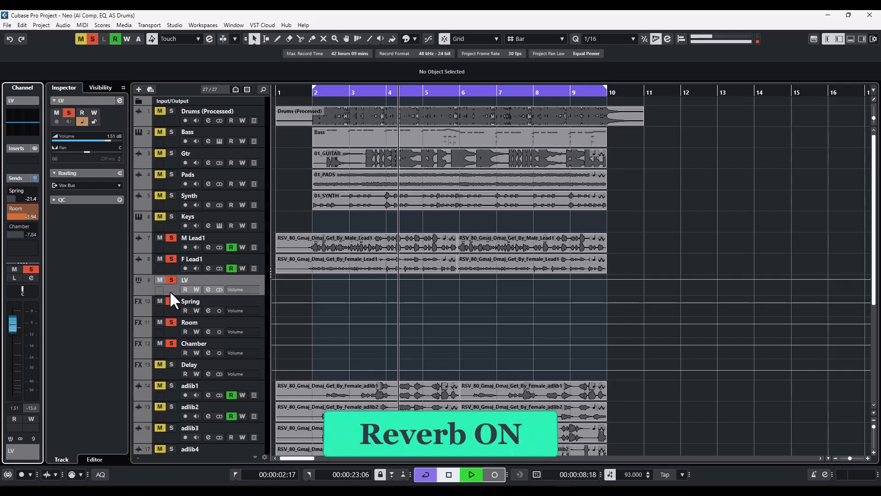
{"action": "key", "text": "space"}
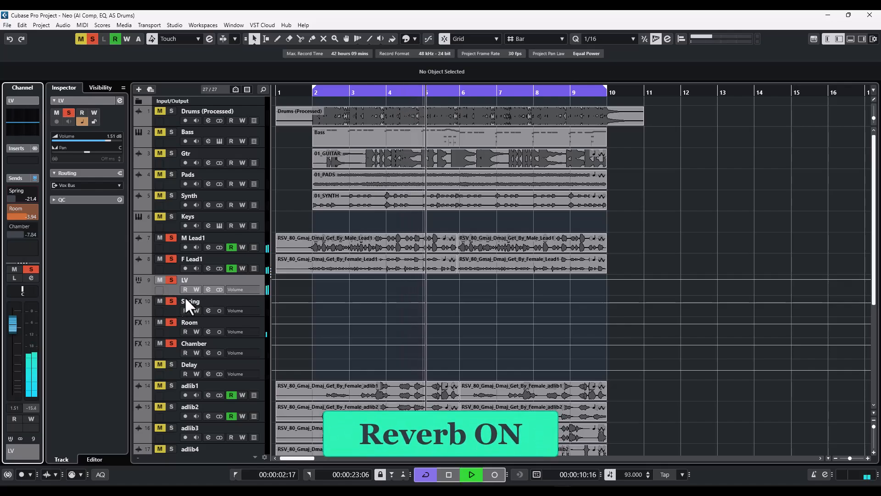
{"action": "left_click", "coordinate": [11, 207]}
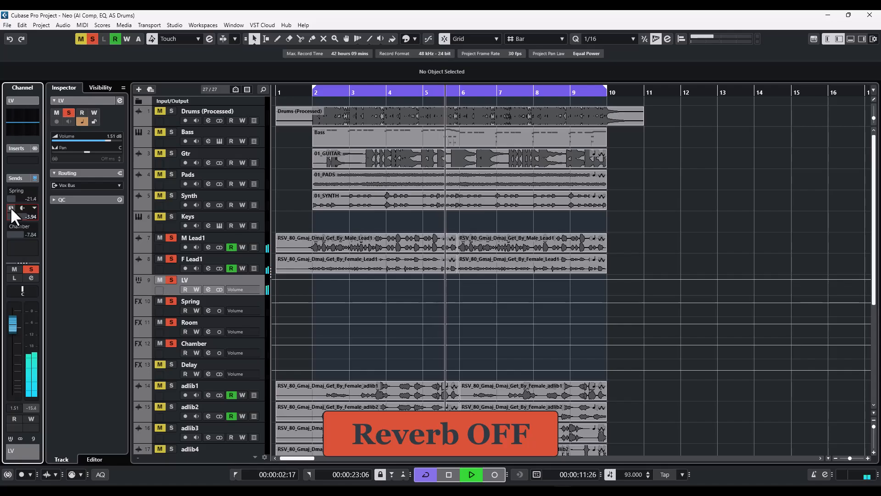
{"action": "left_click", "coordinate": [10, 207]}
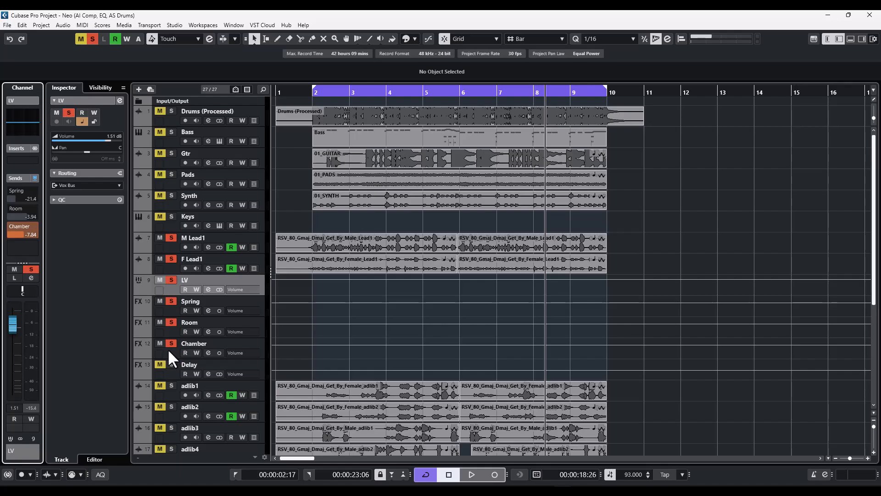
Play the vocals with only the Chamber send active, compare with it off, and stop playback
{"action": "key", "text": "space"}
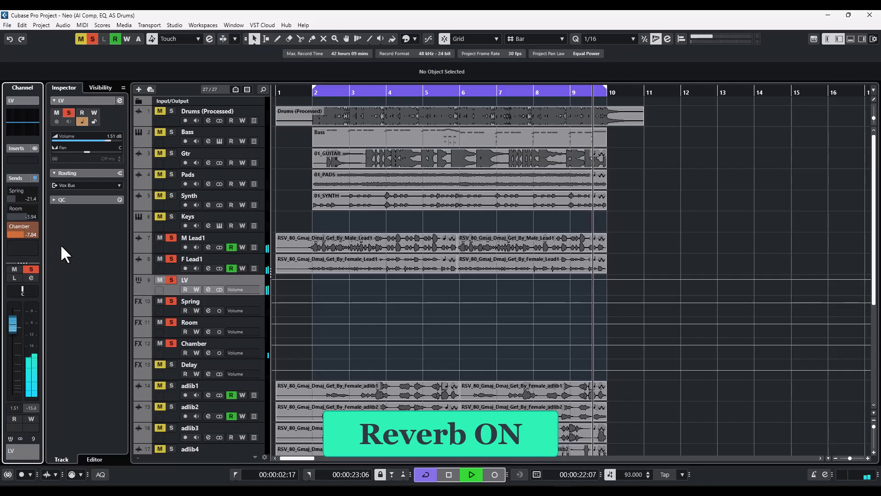
{"action": "mouse_move", "coordinate": [12, 226]}
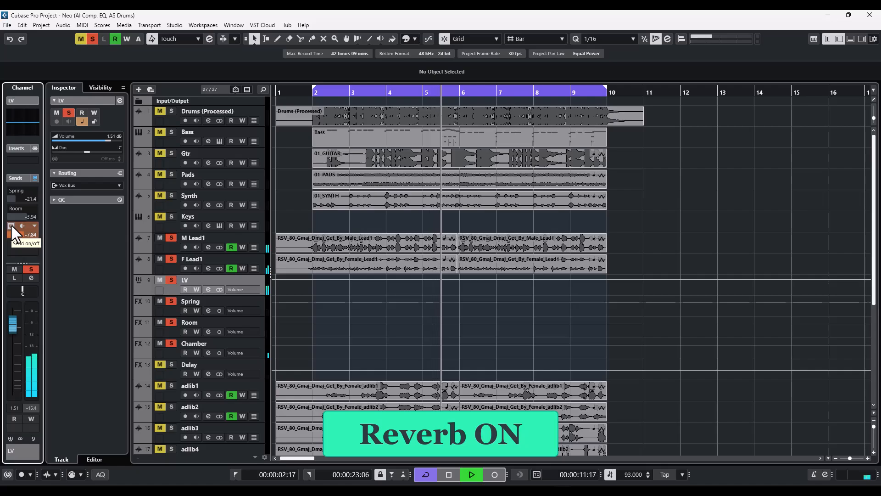
{"action": "left_click", "coordinate": [10, 225]}
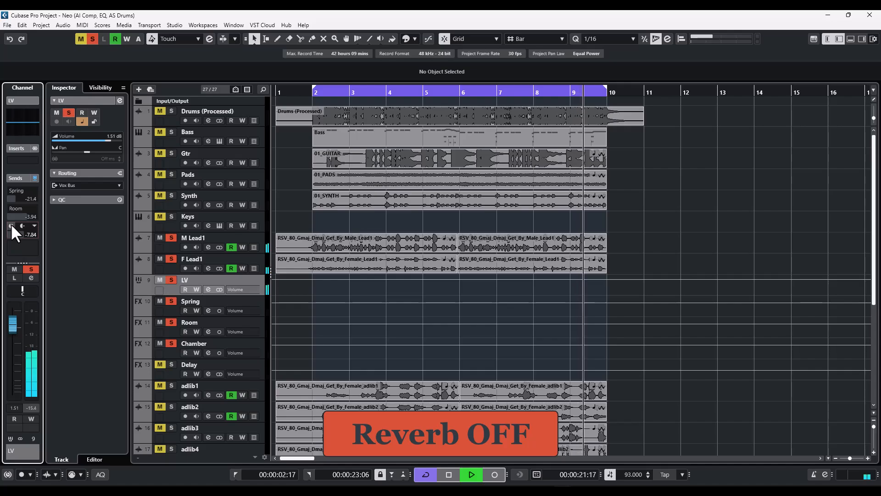
{"action": "key", "text": "space"}
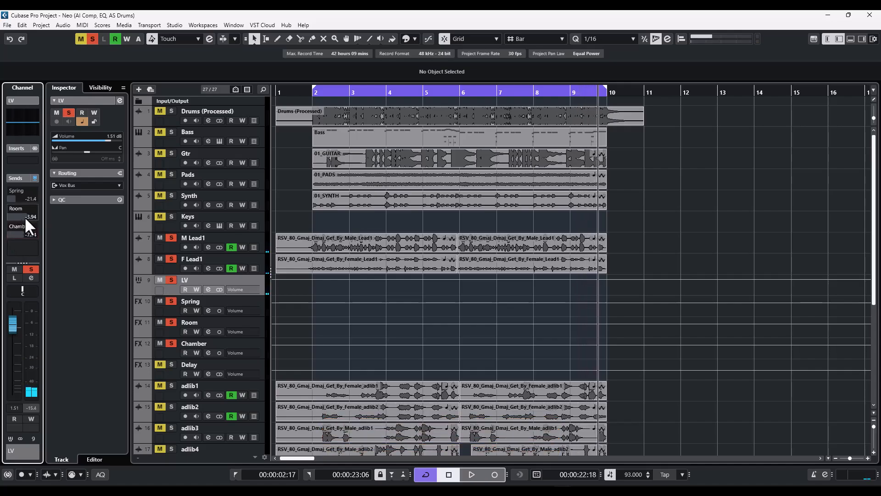
Reactivate the LV group's Spring, Room and Chamber sends and solo the Delay FX track
{"action": "left_click", "coordinate": [7, 224]}
{"action": "left_click", "coordinate": [9, 210]}
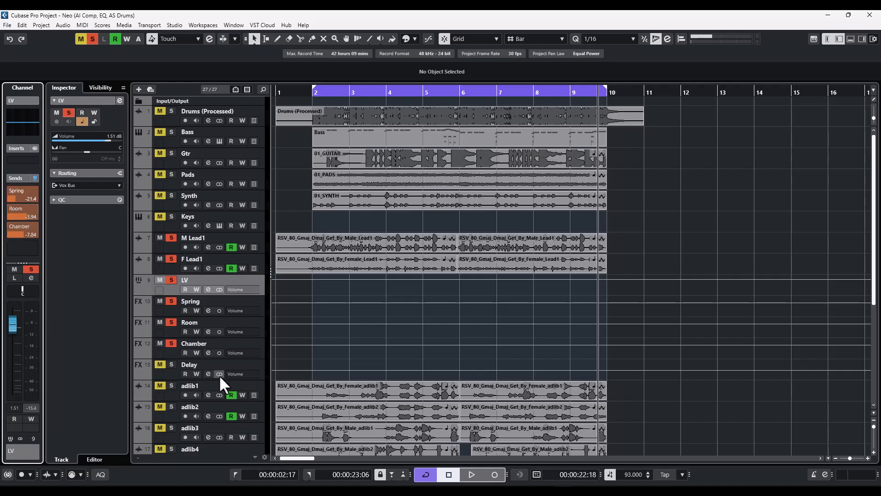
{"action": "left_click", "coordinate": [171, 363]}
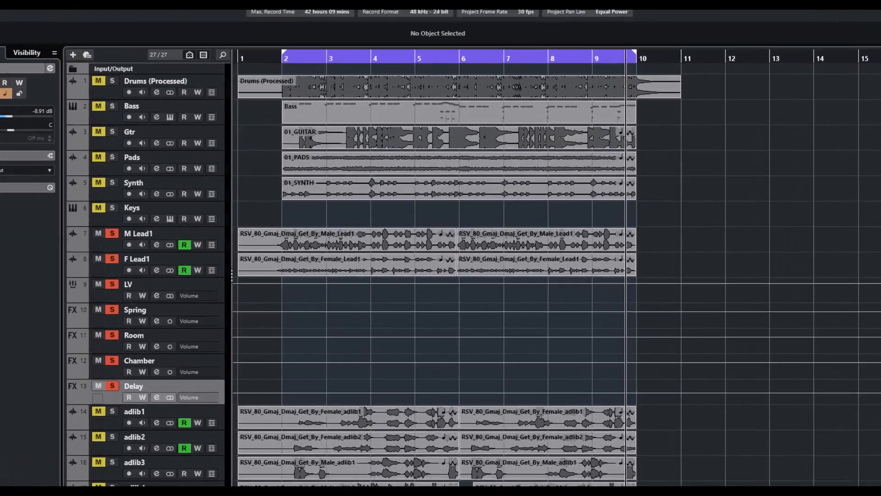
Open the Delay FX track's MannyM Delay plugin, check its left and right delay settings, and close it
{"action": "left_click", "coordinate": [22, 160]}
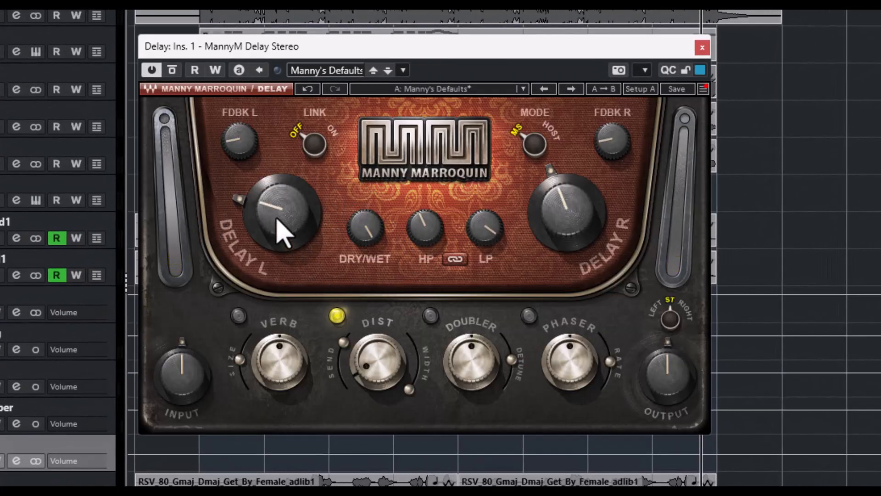
{"action": "left_click", "coordinate": [593, 230]}
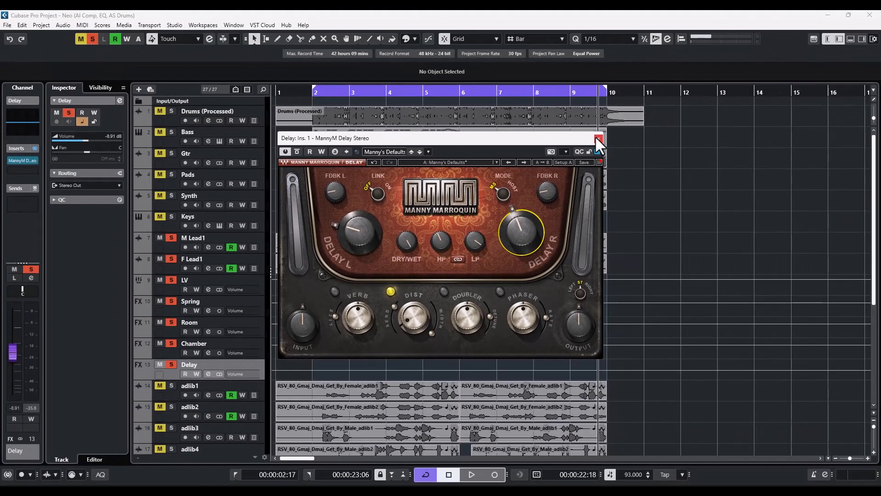
{"action": "left_click", "coordinate": [702, 48]}
Check the Room FX track's panning and Delay send in its channel settings, and select the Chamber FX track
{"action": "left_click", "coordinate": [168, 333]}
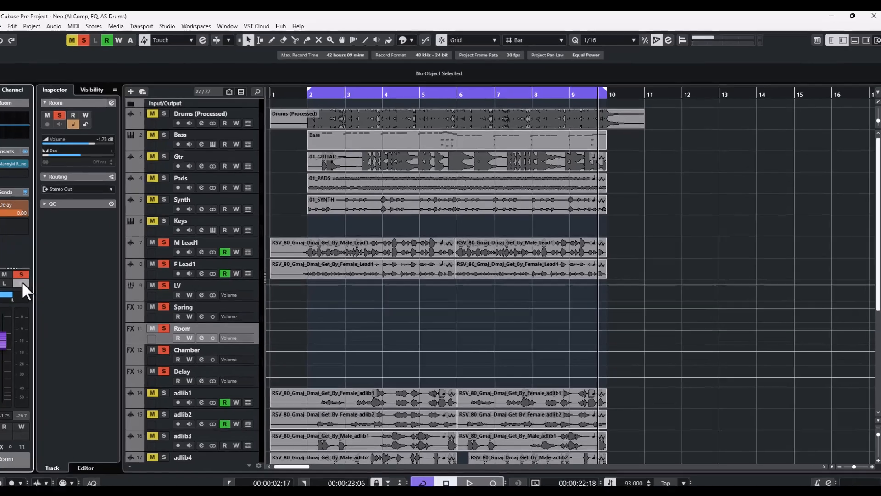
{"action": "left_click", "coordinate": [30, 277]}
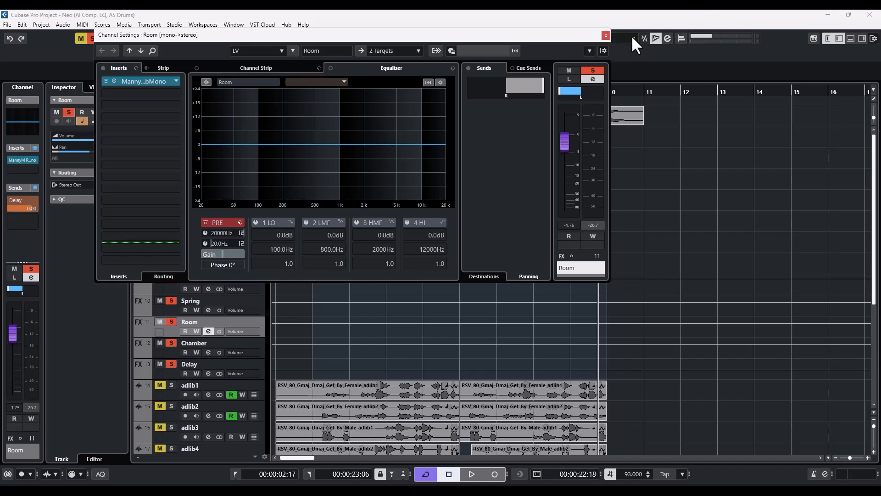
{"action": "left_click", "coordinate": [605, 35]}
{"action": "left_click", "coordinate": [162, 356]}
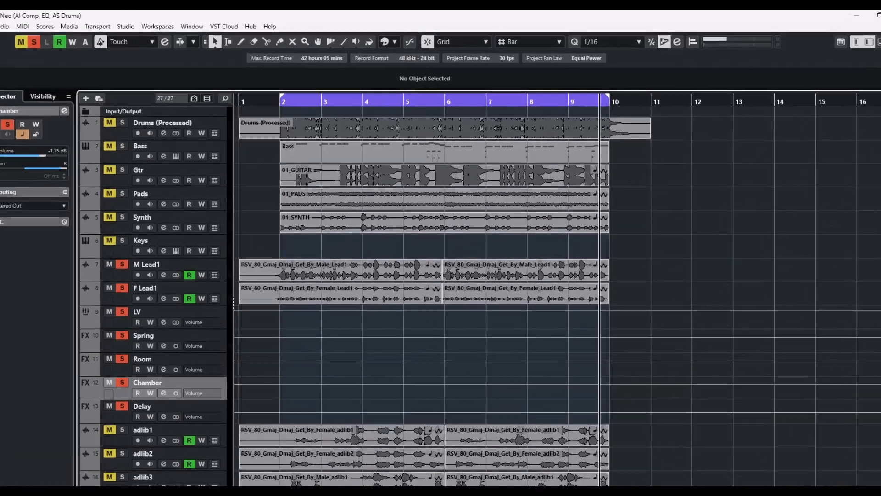
Check the Chamber FX track's panning in its channel settings, close them, and select the Room FX track
{"action": "left_click", "coordinate": [31, 277]}
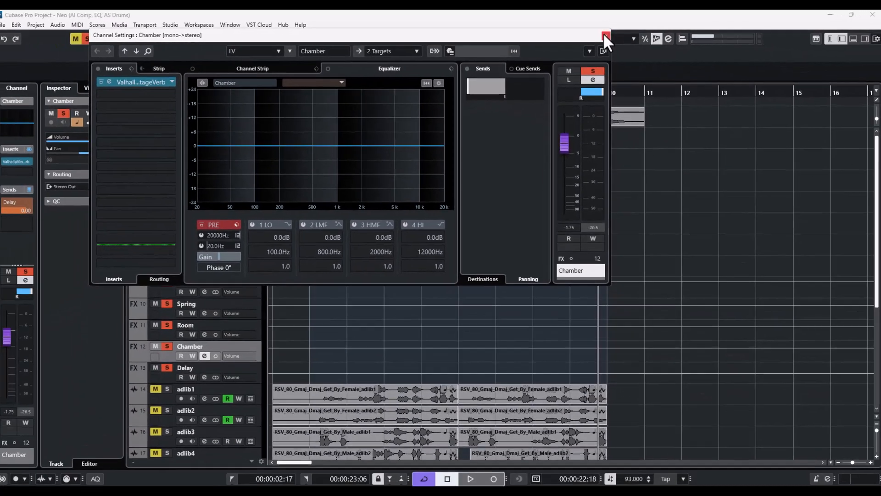
{"action": "left_click", "coordinate": [621, 54]}
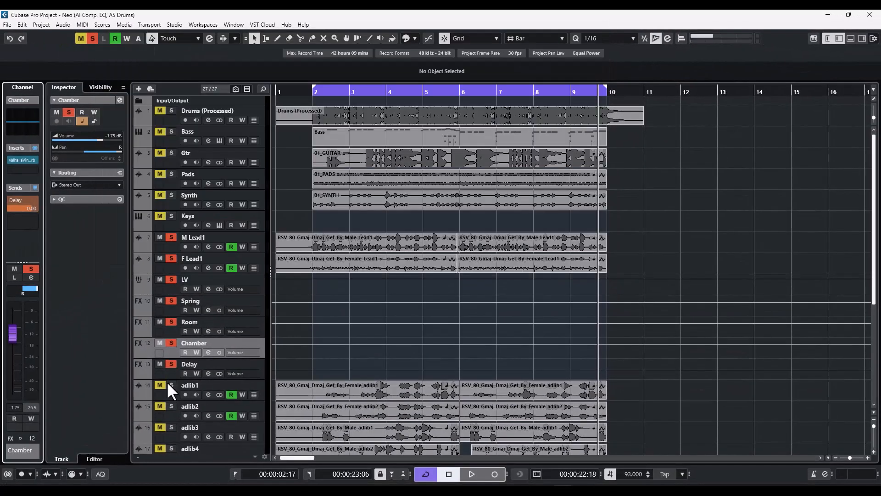
{"action": "left_click", "coordinate": [171, 327]}
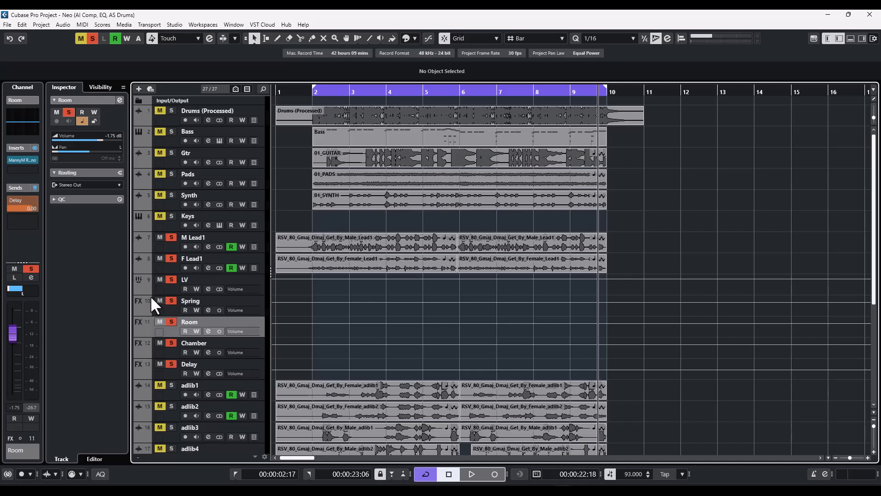
Switch off the LV group's Spring send and solo the LV group together with its Room, Chamber and Delay FX tracks
{"action": "left_click", "coordinate": [173, 279]}
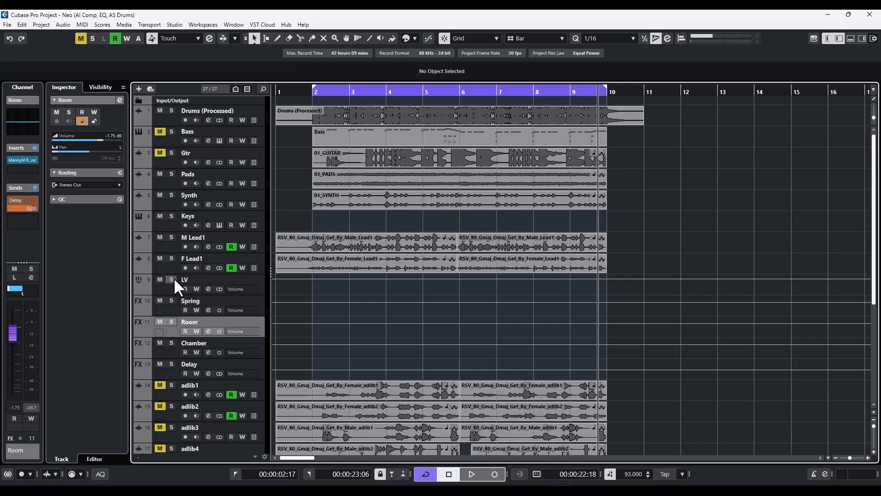
{"action": "left_click", "coordinate": [167, 285]}
{"action": "left_click", "coordinate": [12, 189]}
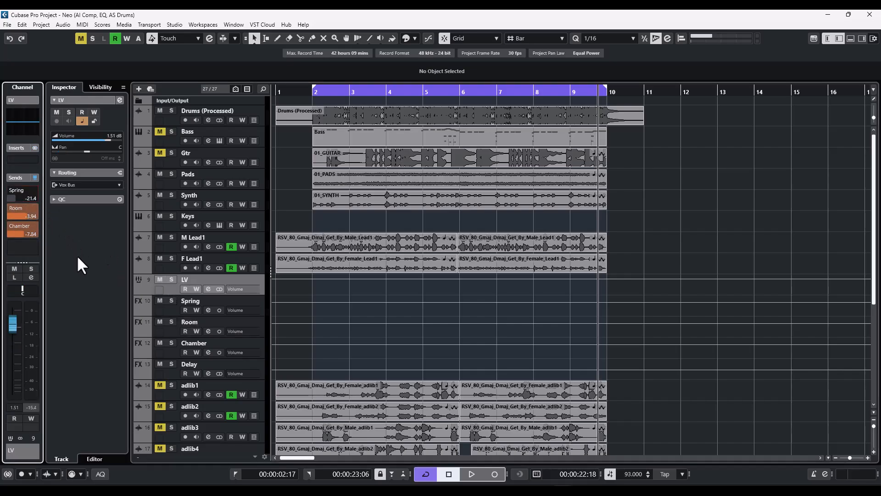
{"action": "left_click", "coordinate": [167, 280]}
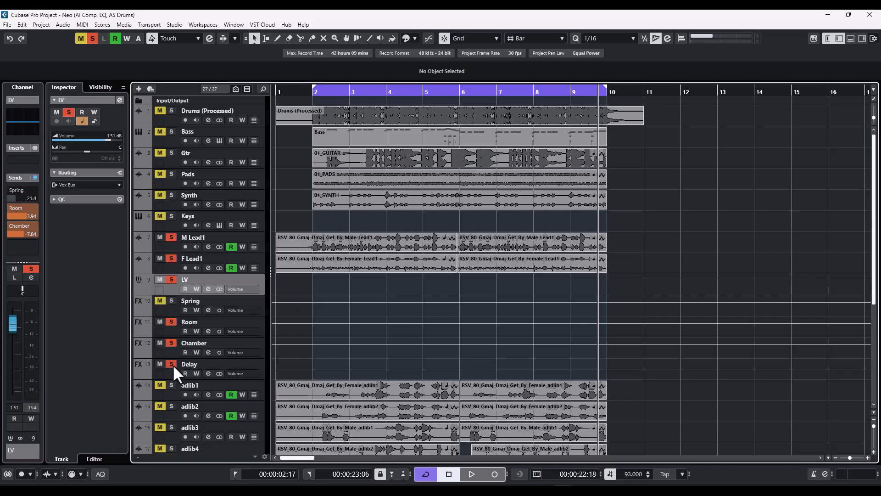
Play the vocals with the Room and Chamber sends active, compare the Delay FX track off and on, and stop playback
{"action": "left_click", "coordinate": [171, 364]}
{"action": "key", "text": "space"}
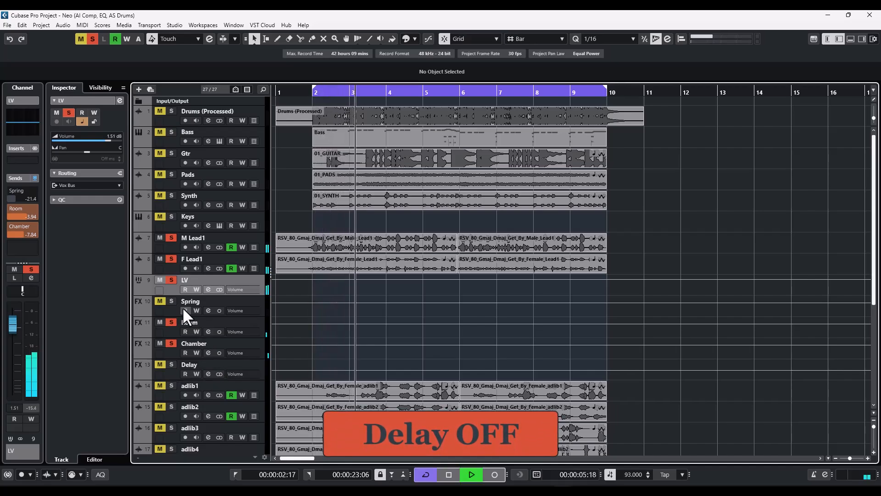
{"action": "left_click", "coordinate": [171, 364]}
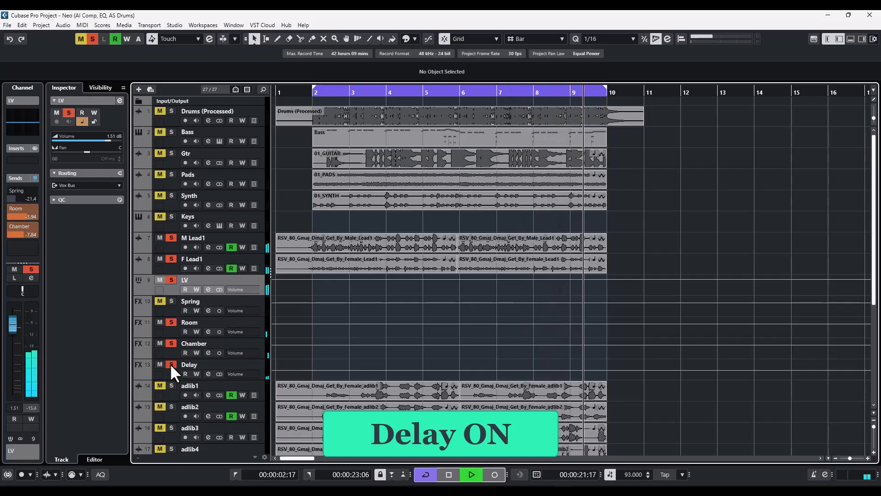
{"action": "left_click", "coordinate": [171, 364]}
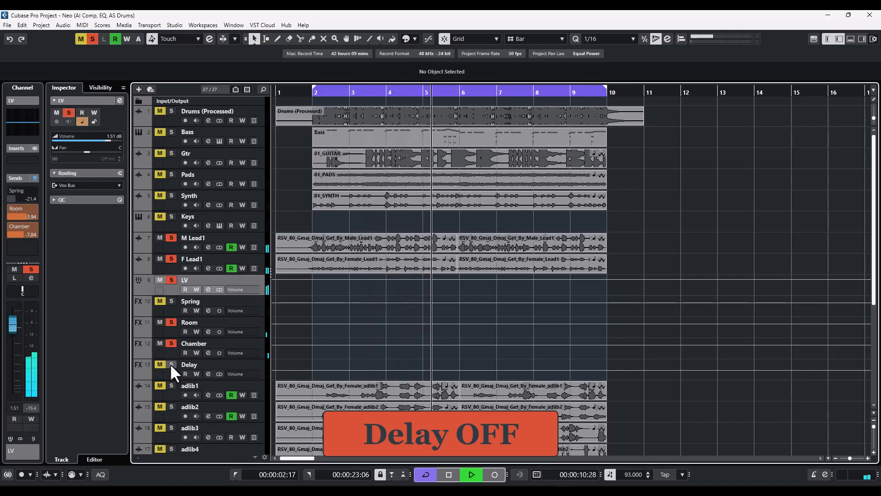
{"action": "left_click", "coordinate": [171, 365]}
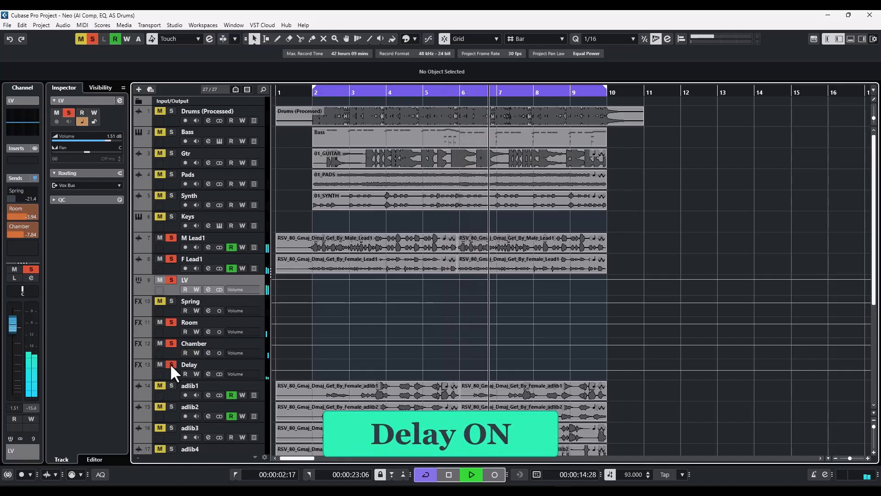
{"action": "right_click", "coordinate": [170, 363]}
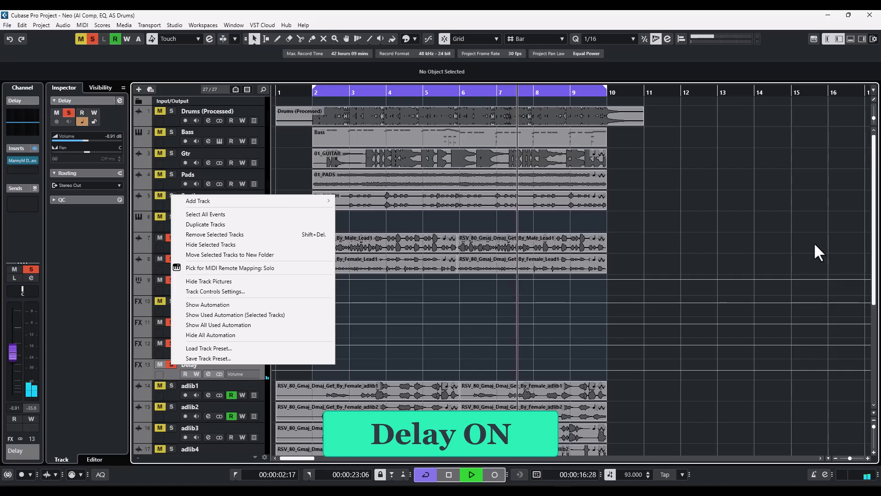
{"action": "left_click", "coordinate": [749, 360]}
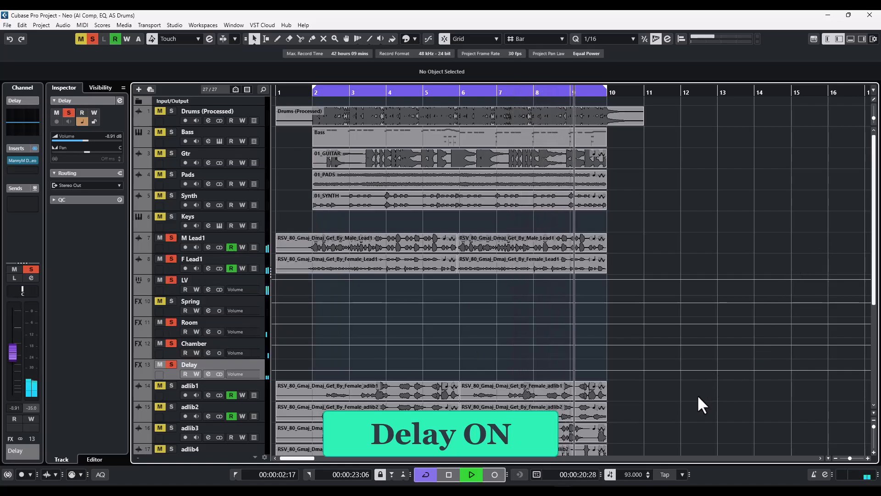
{"action": "key", "text": "space"}
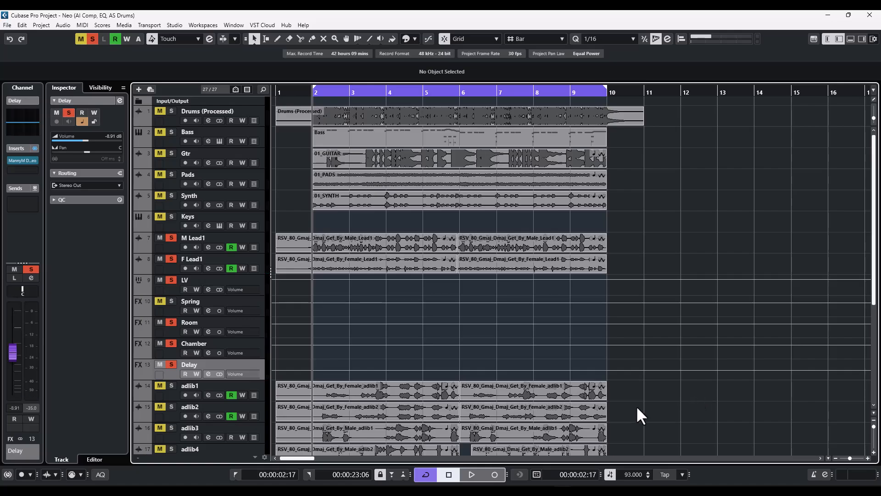
Select the LV group and switch off its Chamber send, leaving only the Room send active
{"action": "left_click", "coordinate": [172, 329]}
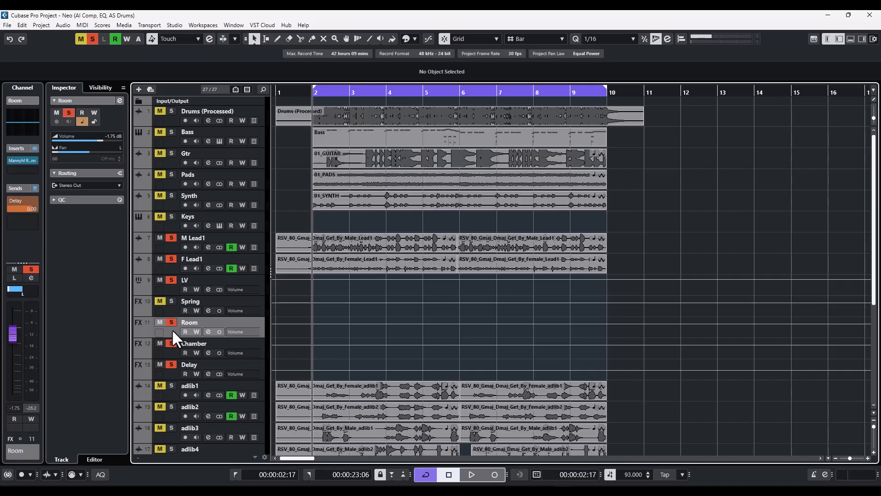
{"action": "left_click", "coordinate": [173, 287]}
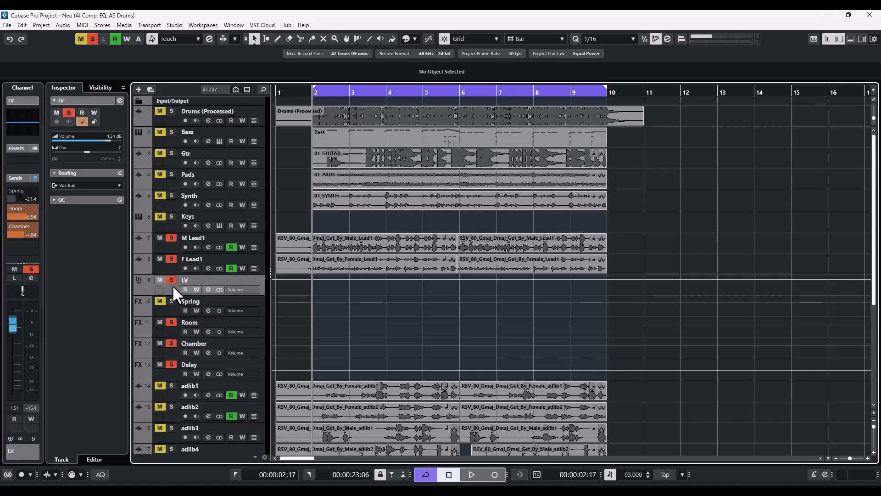
{"action": "left_click", "coordinate": [10, 224]}
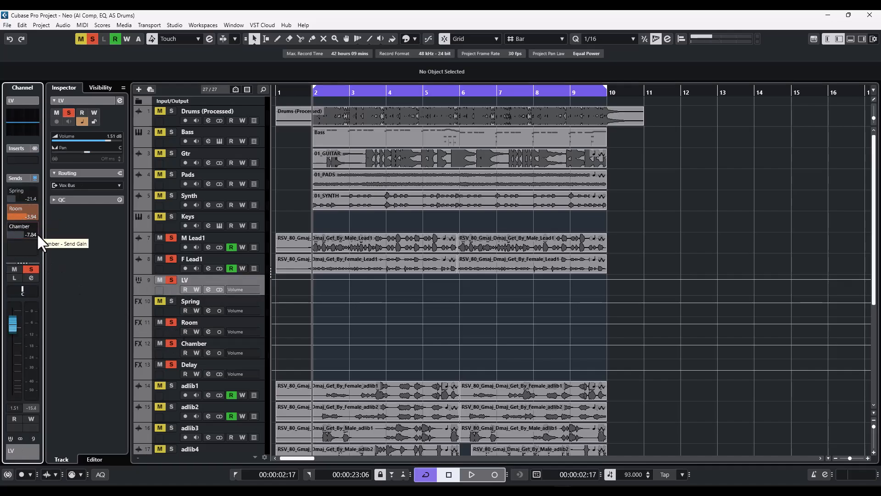
Play the vocals with only the Room send active, compare the Delay FX track on and off, and stop playback
{"action": "key", "text": "space"}
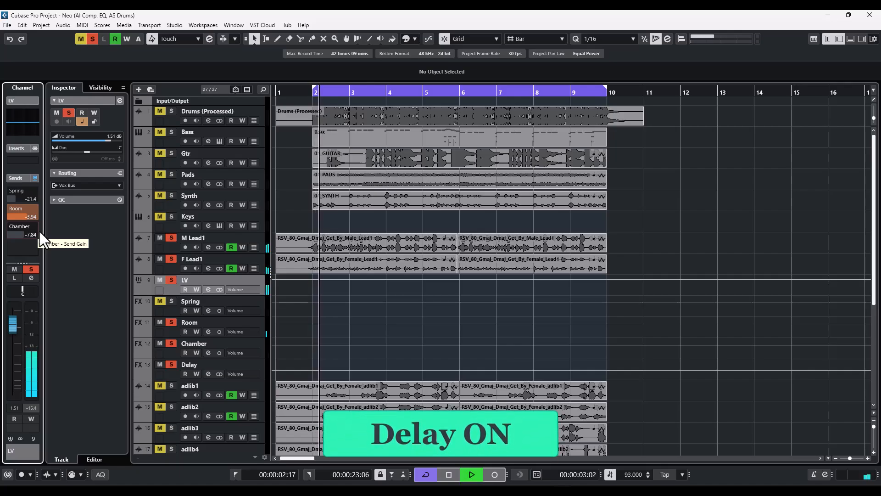
{"action": "left_click", "coordinate": [172, 364]}
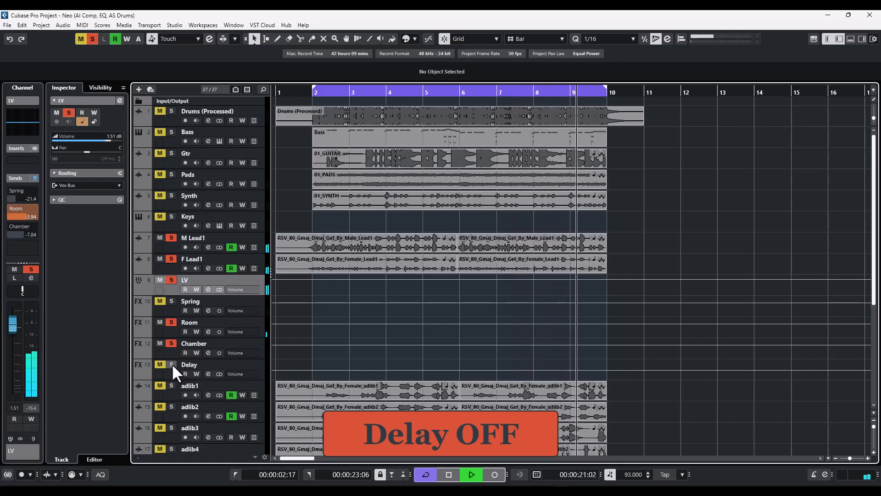
{"action": "left_click", "coordinate": [172, 365]}
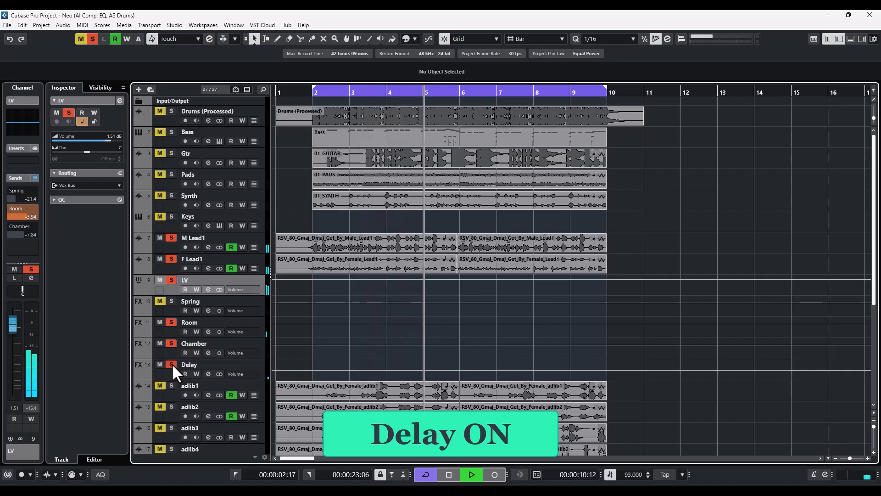
{"action": "key", "text": "space"}
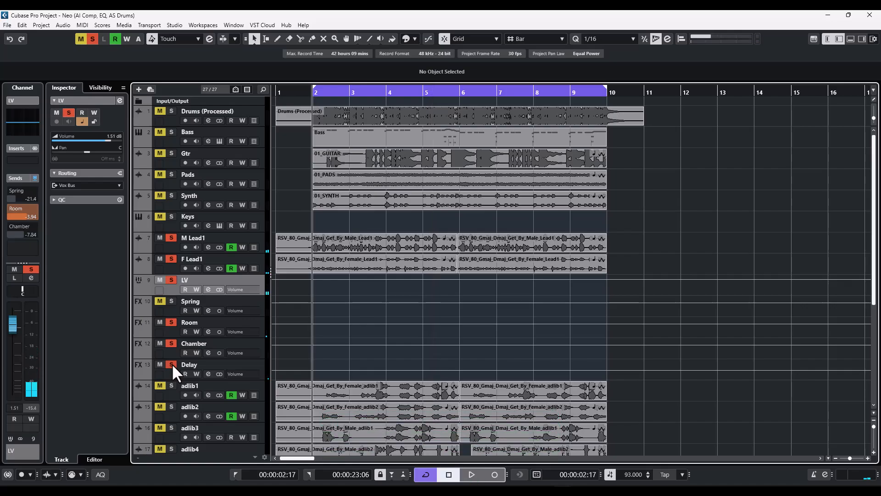
Swap the LV group's active send from Room to Chamber and play the vocals with the Delay FX track on and off
{"action": "left_click", "coordinate": [11, 225]}
{"action": "left_click", "coordinate": [6, 205]}
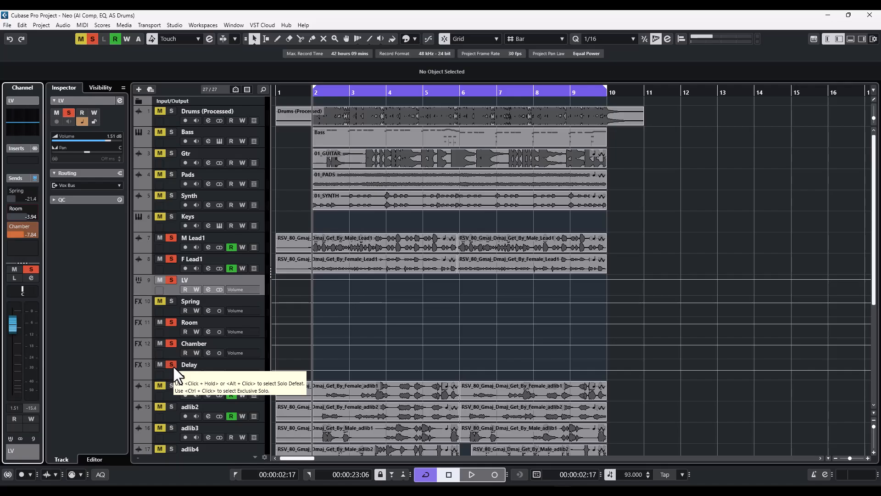
{"action": "key", "text": "space"}
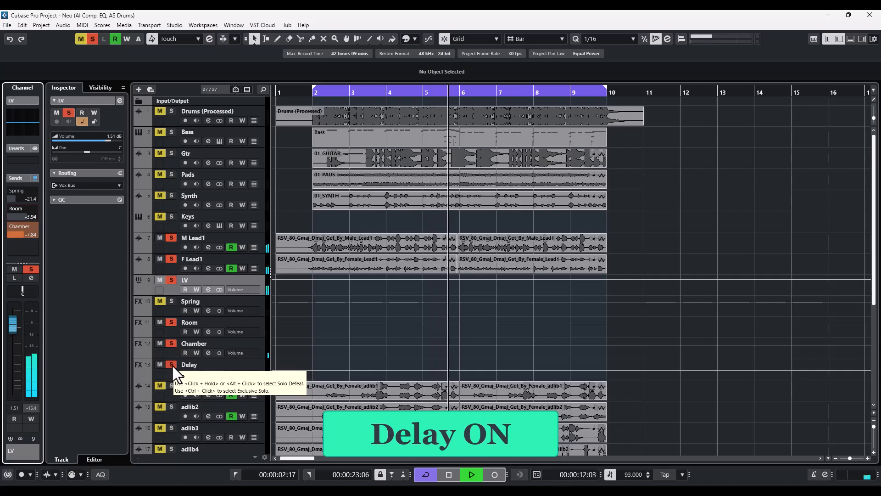
{"action": "left_click", "coordinate": [172, 365]}
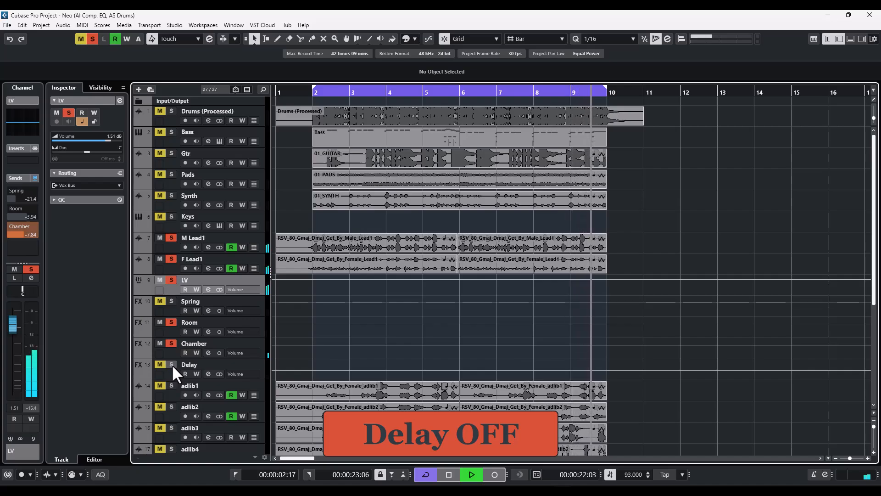
{"action": "key", "text": "space"}
Reactivate the LV group's Room and Spring sends and include the Spring FX track in the soloed tracks
{"action": "left_click", "coordinate": [10, 209]}
{"action": "left_click", "coordinate": [9, 191]}
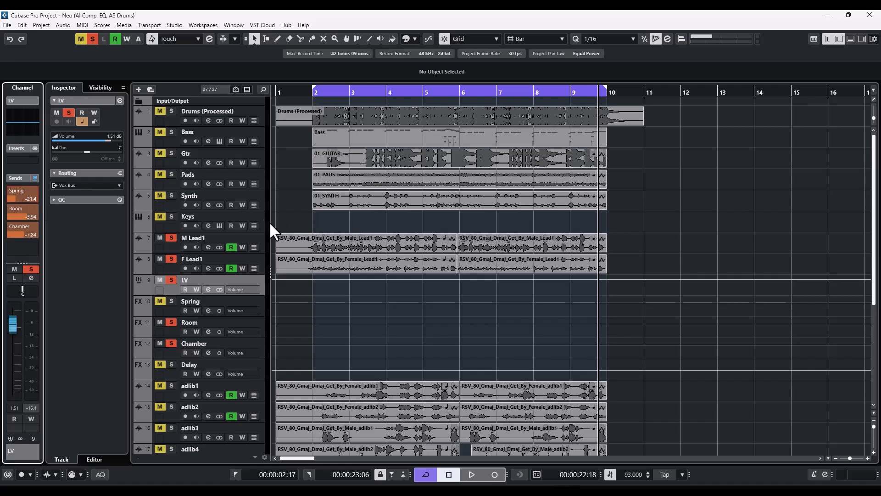
{"action": "left_click", "coordinate": [161, 300]}
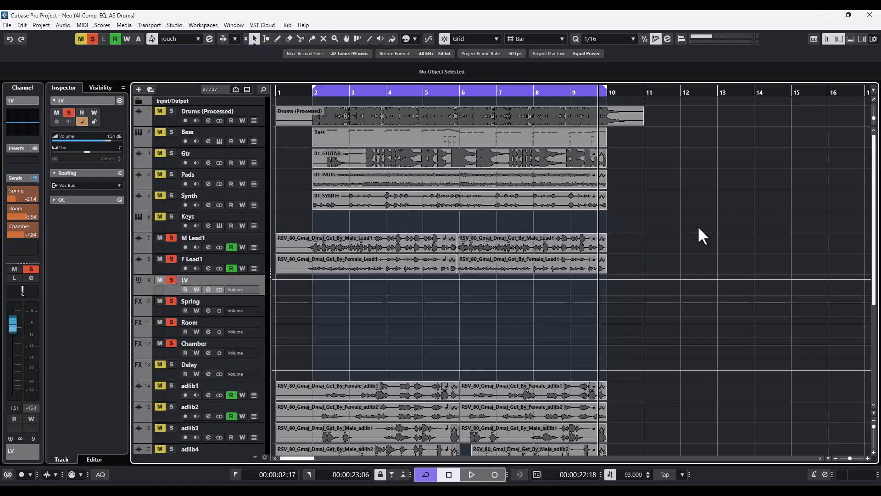